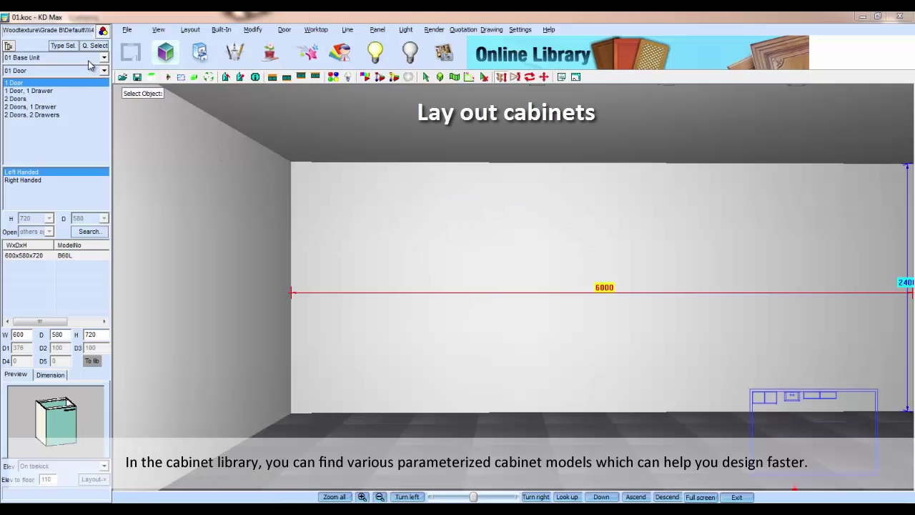
Place the one-door three-drawer tall unit and the oven tall unit against the wall.
{"action": "left_click", "coordinate": [89, 60]}
{"action": "left_click", "coordinate": [76, 90]}
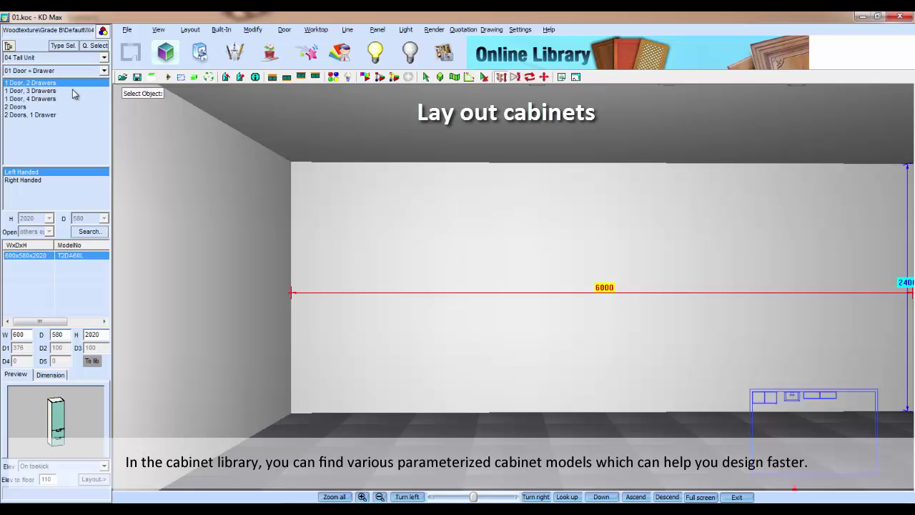
{"action": "left_click", "coordinate": [44, 91]}
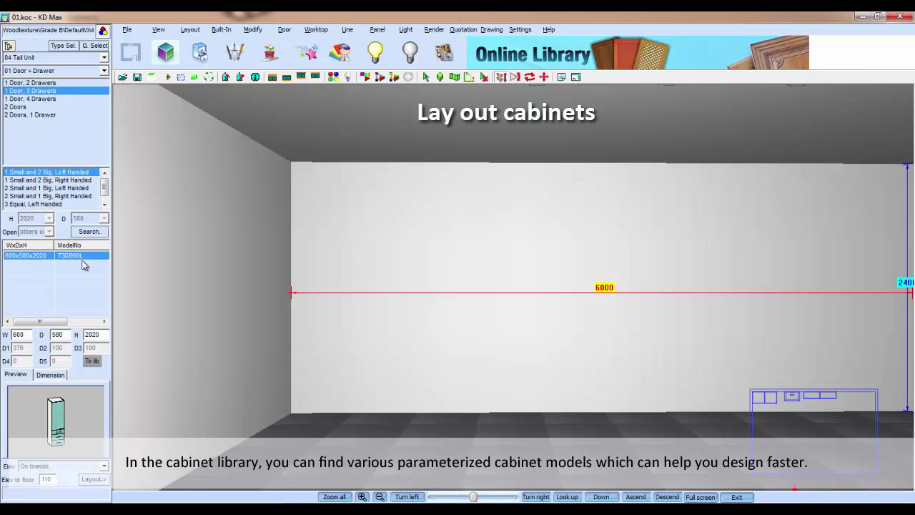
{"action": "left_click", "coordinate": [100, 479]}
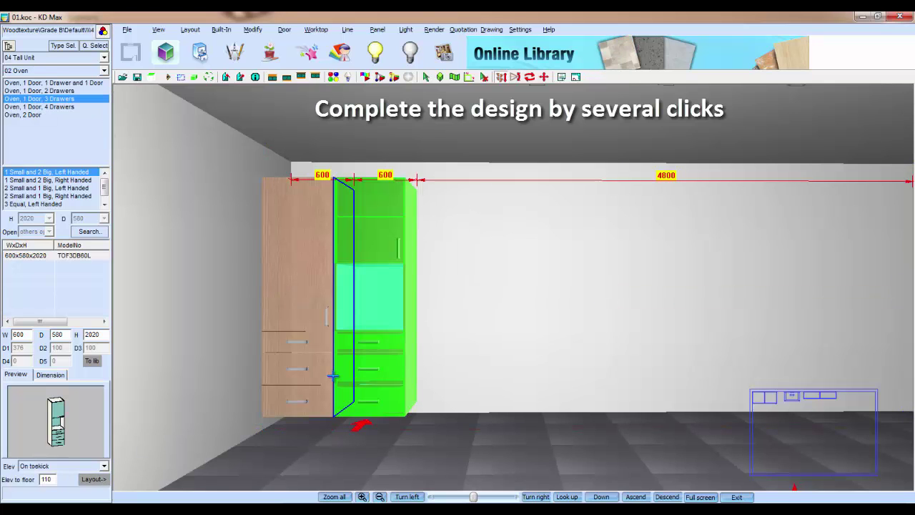
{"action": "left_click", "coordinate": [333, 376]}
Add the 300 base, 1000 hob, 600 drawer and sink units, plus the first wall cabinet.
{"action": "left_click", "coordinate": [401, 399]}
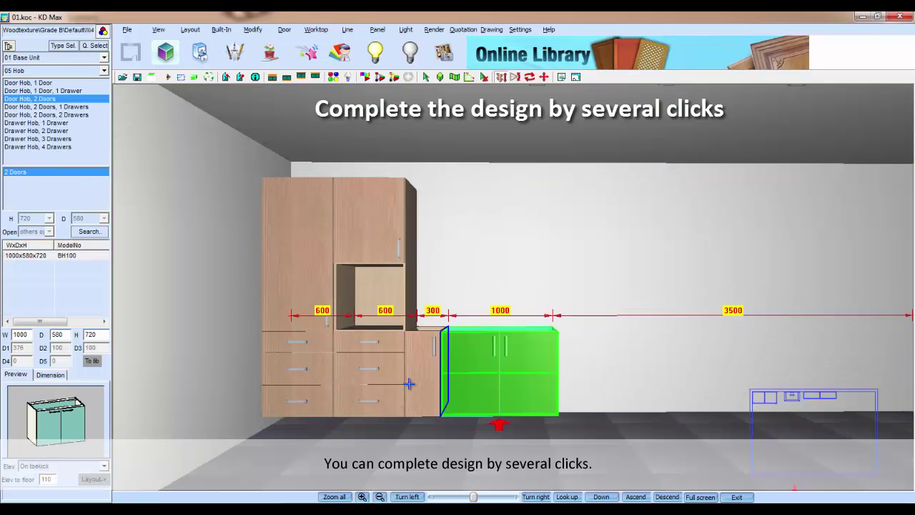
{"action": "left_click", "coordinate": [408, 384]}
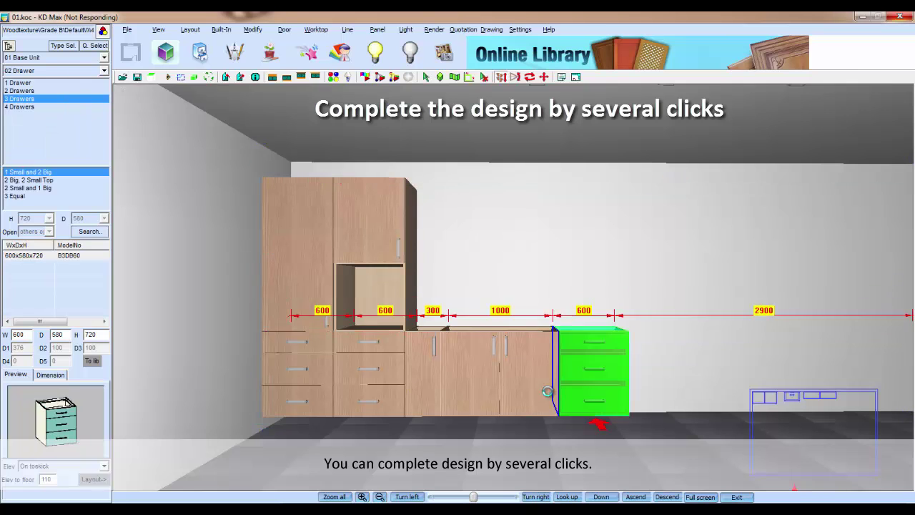
{"action": "left_click", "coordinate": [547, 388]}
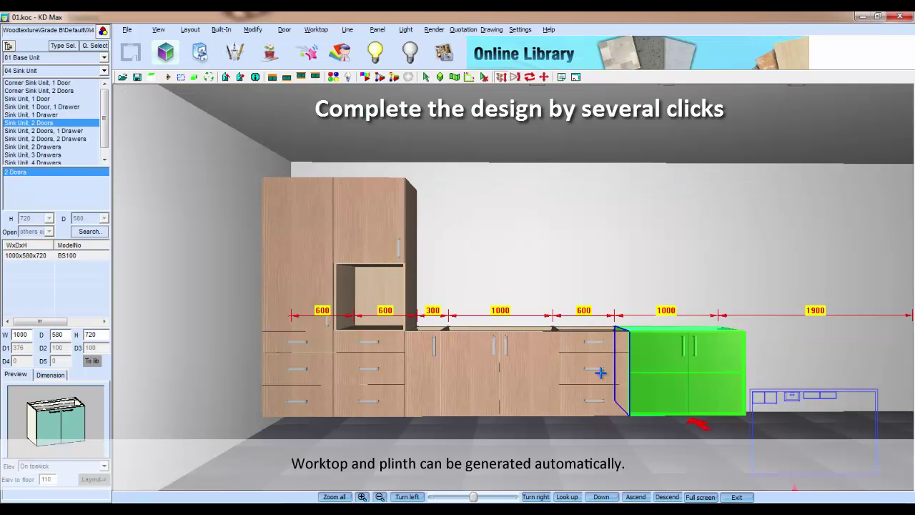
{"action": "left_click", "coordinate": [601, 372]}
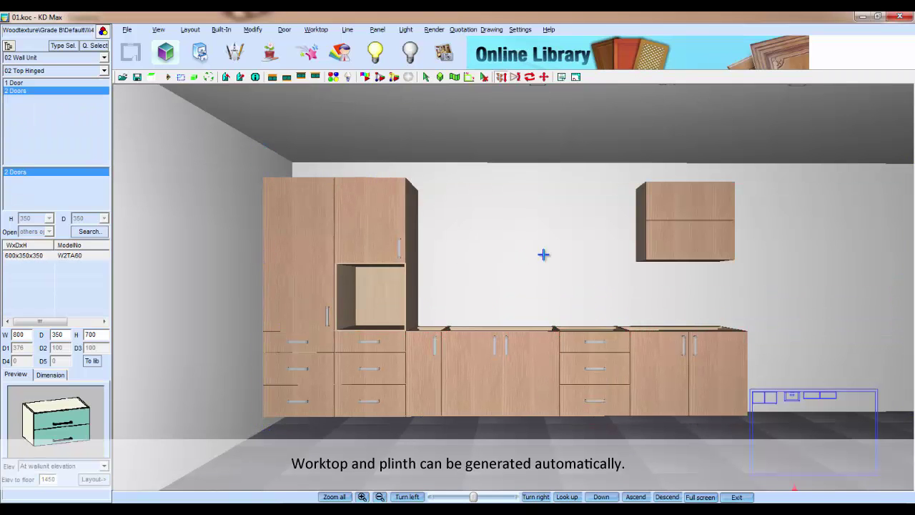
{"action": "left_click", "coordinate": [661, 230]}
Place the second wall cabinet, then auto-generate the worktop and plinth over the base cabinets.
{"action": "left_click", "coordinate": [600, 222]}
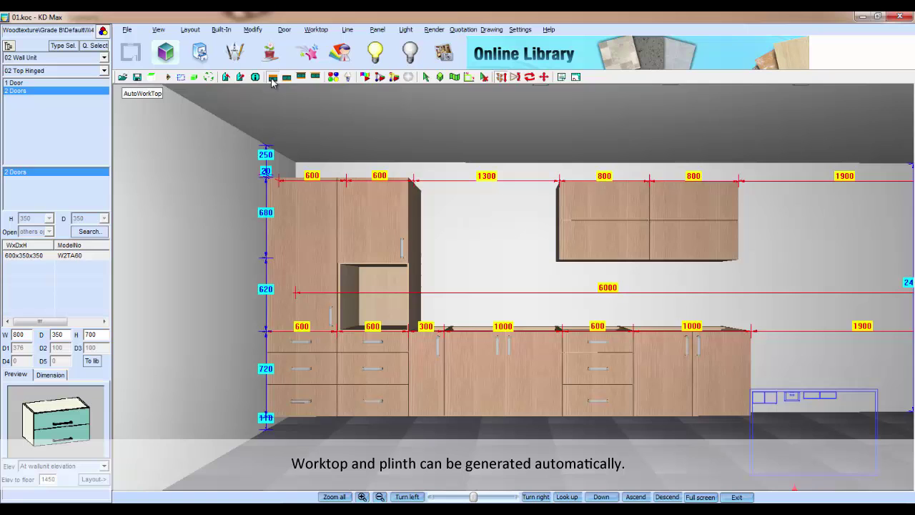
{"action": "left_click", "coordinate": [271, 79]}
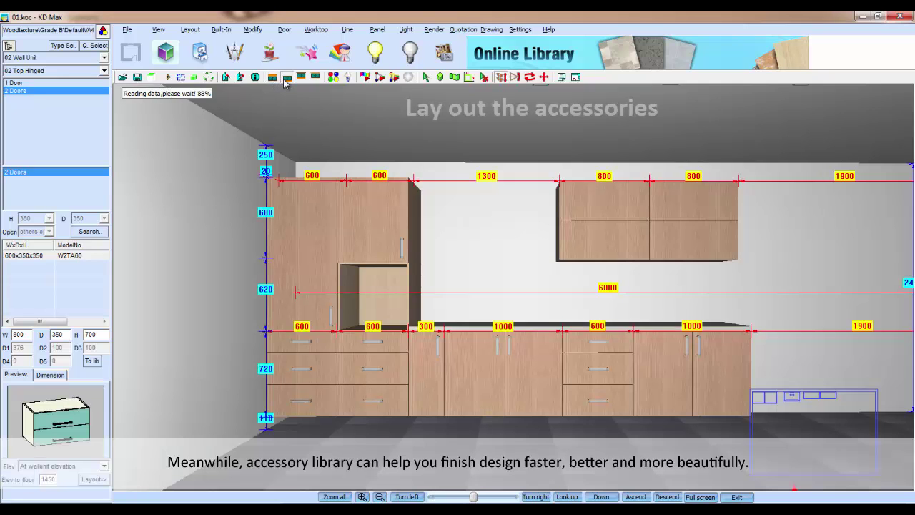
{"action": "left_click", "coordinate": [286, 79]}
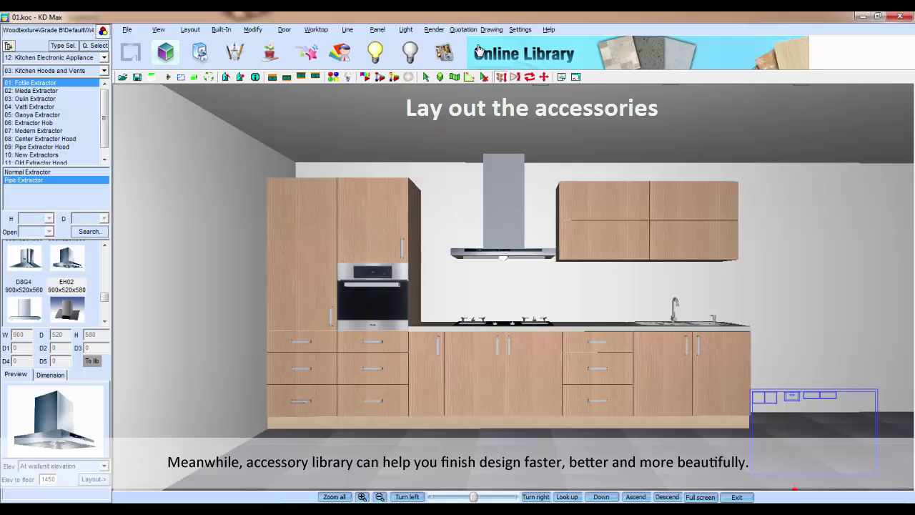
{"action": "left_click", "coordinate": [514, 31]}
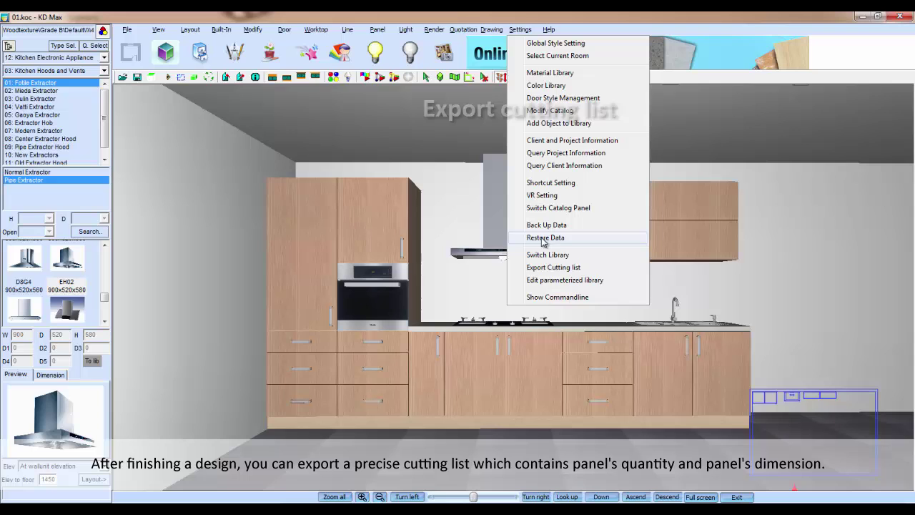
Export the cutting list with m2 selected as the area unit.
{"action": "left_click", "coordinate": [545, 268]}
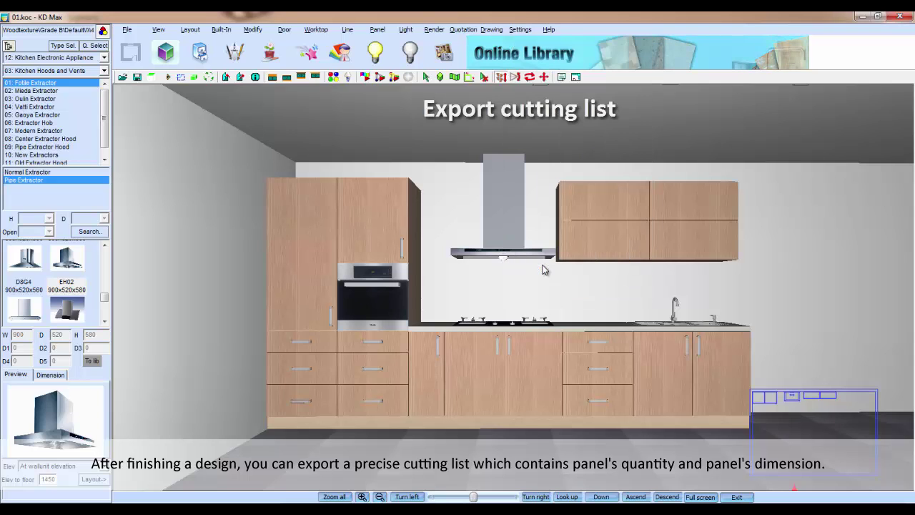
{"action": "left_click", "coordinate": [541, 252]}
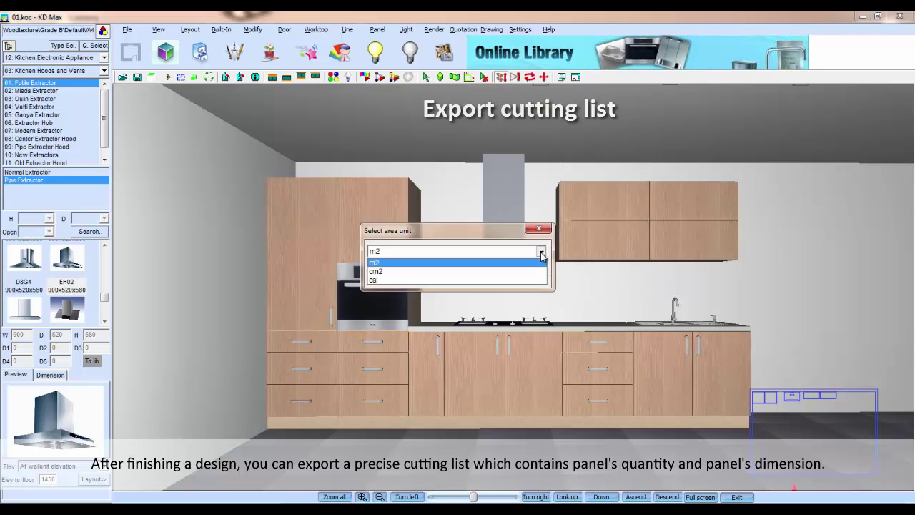
{"action": "left_click", "coordinate": [541, 254]}
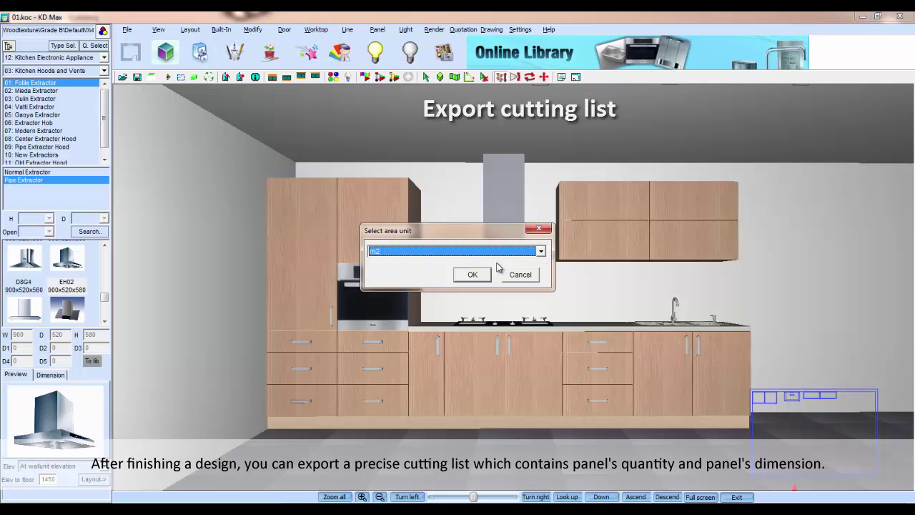
{"action": "left_click", "coordinate": [474, 275]}
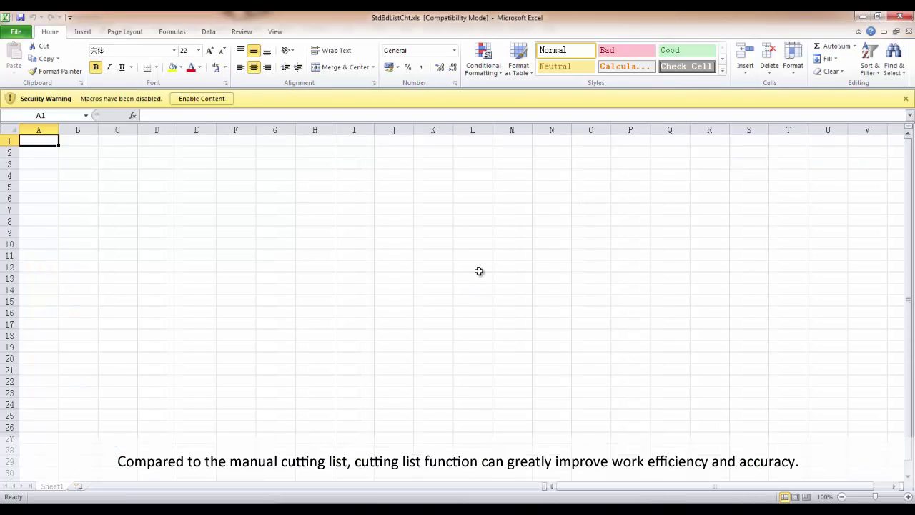
Enable macros in Excel so the Cutting list sheet is built from the panel data.
{"action": "left_click", "coordinate": [217, 100]}
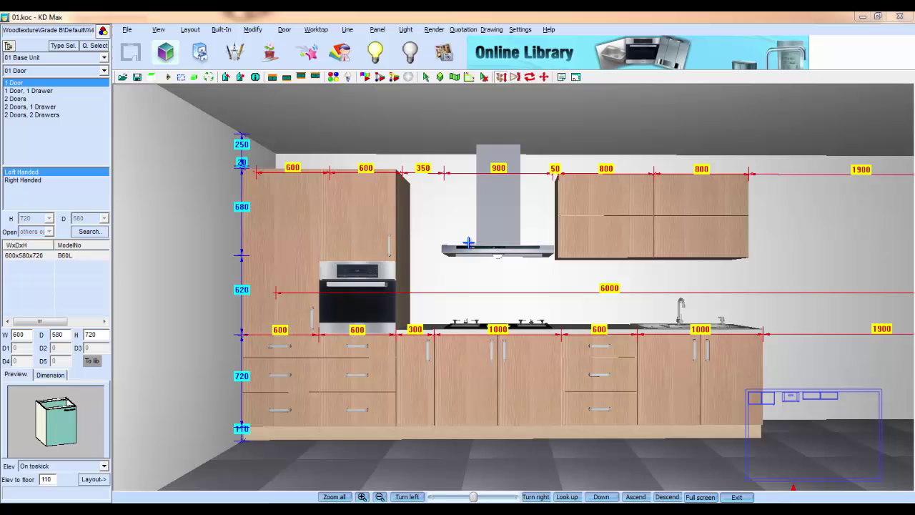
Open tall unit T3DBwwL from the parameterized library under 04 Tall Unit > 01 Door + Drawer.
{"action": "left_click", "coordinate": [520, 30]}
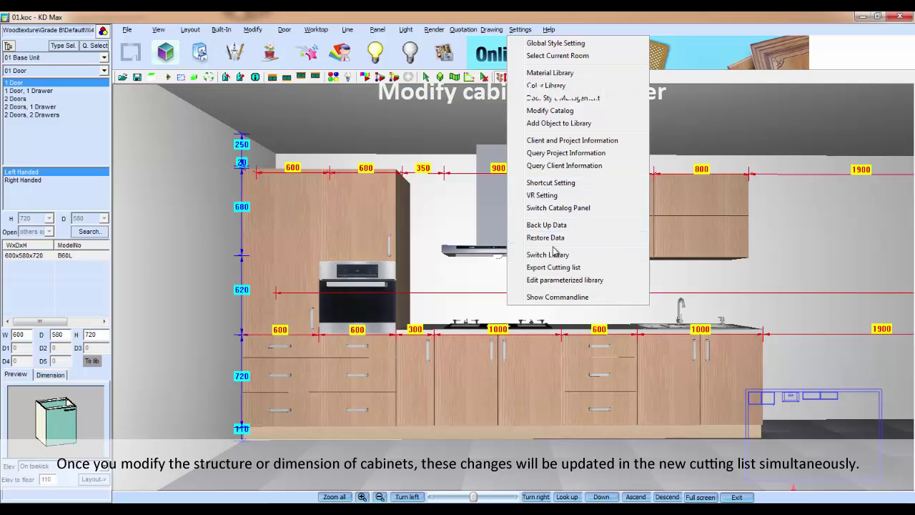
{"action": "left_click", "coordinate": [558, 280]}
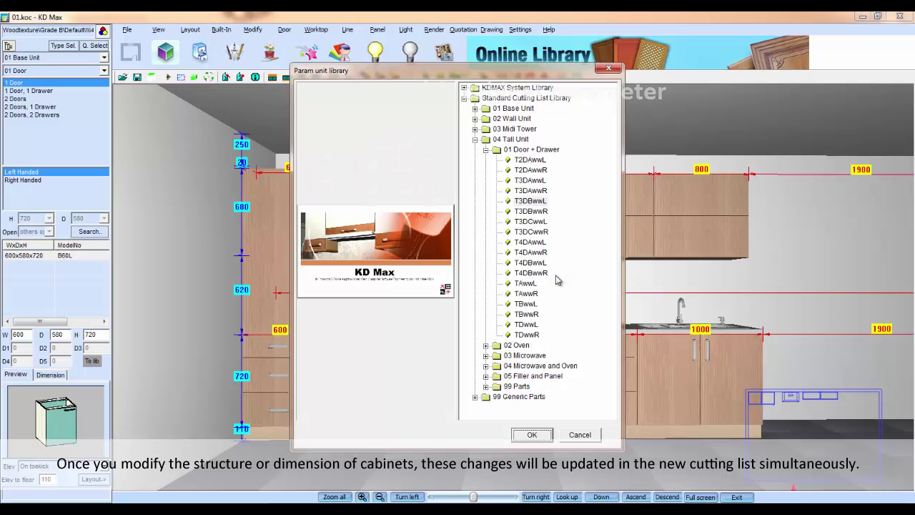
{"action": "double_click", "coordinate": [532, 204]}
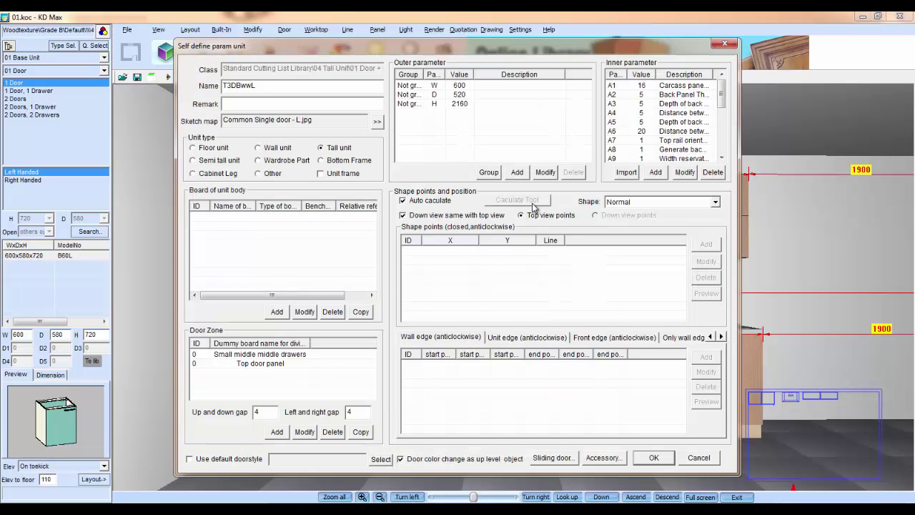
Select the A1 carcass panel thickness parameter, currently 16, and open it for modification.
{"action": "mouse_move", "coordinate": [722, 100]}
{"action": "left_mouse_down"}
{"action": "mouse_move", "coordinate": [733, 143]}
{"action": "mouse_move", "coordinate": [717, 88]}
{"action": "left_mouse_up"}
{"action": "left_click", "coordinate": [681, 87]}
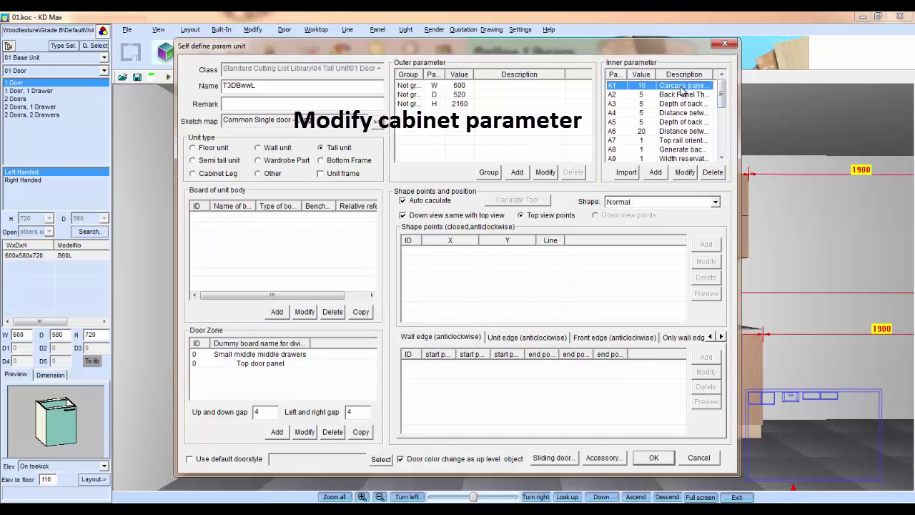
{"action": "left_click", "coordinate": [689, 172]}
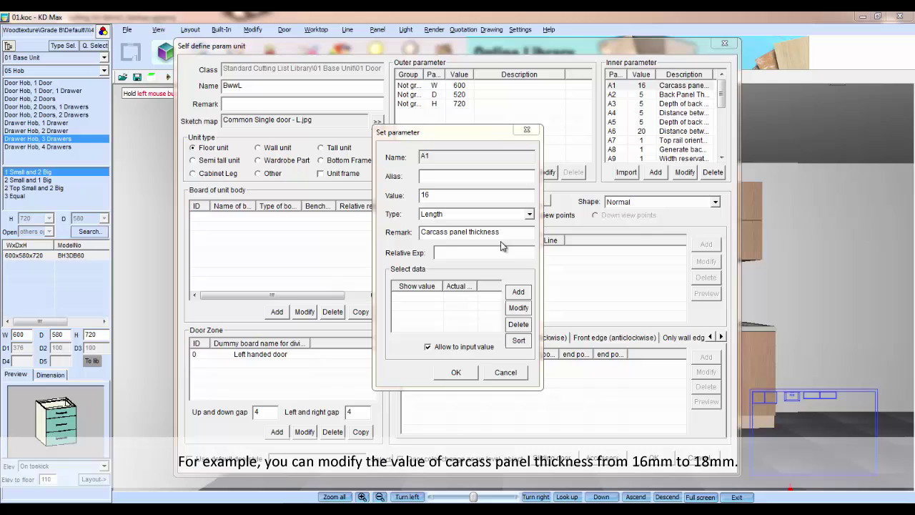
Change A1 thickness to 18, accept the library check, and re-export the cutting list in m2.
{"action": "left_click", "coordinate": [433, 197]}
{"action": "key", "text": "BackSpace"}
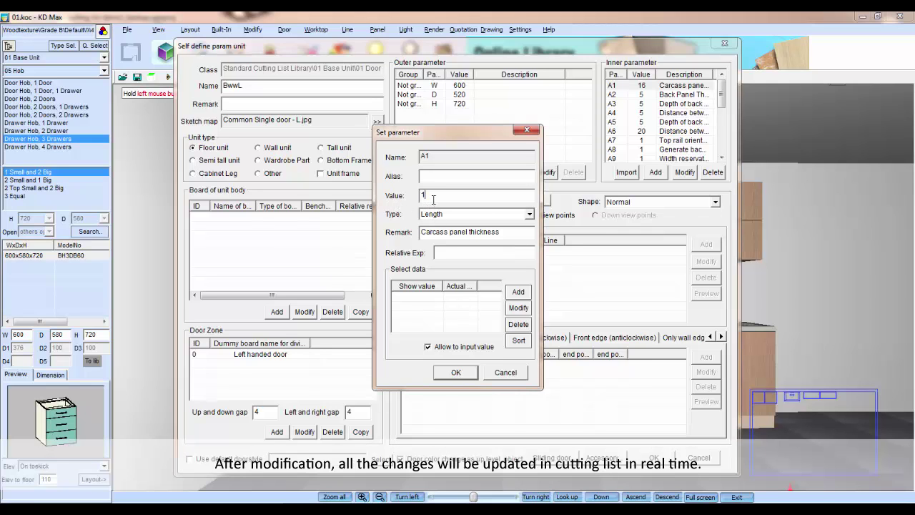
{"action": "left_click", "coordinate": [444, 373]}
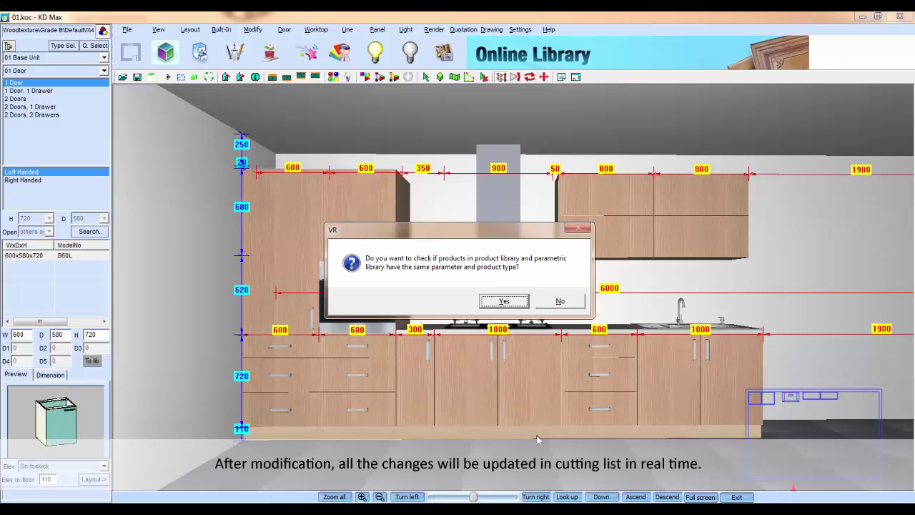
{"action": "left_click", "coordinate": [496, 301]}
{"action": "left_click", "coordinate": [471, 273]}
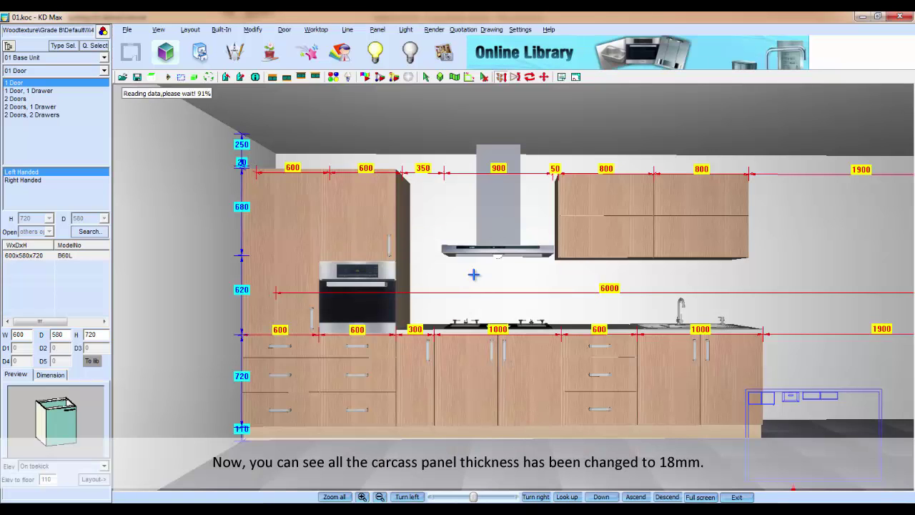